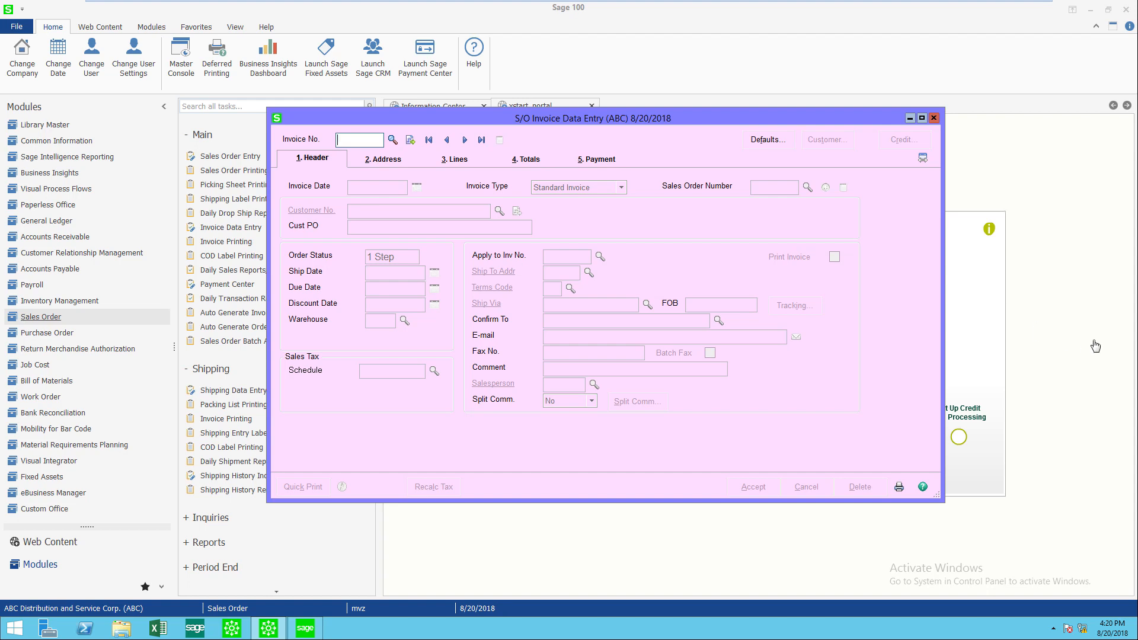
# - Start a new invoice and select sales order 0000207 from the sales order lookup
pyautogui.click(409, 140)
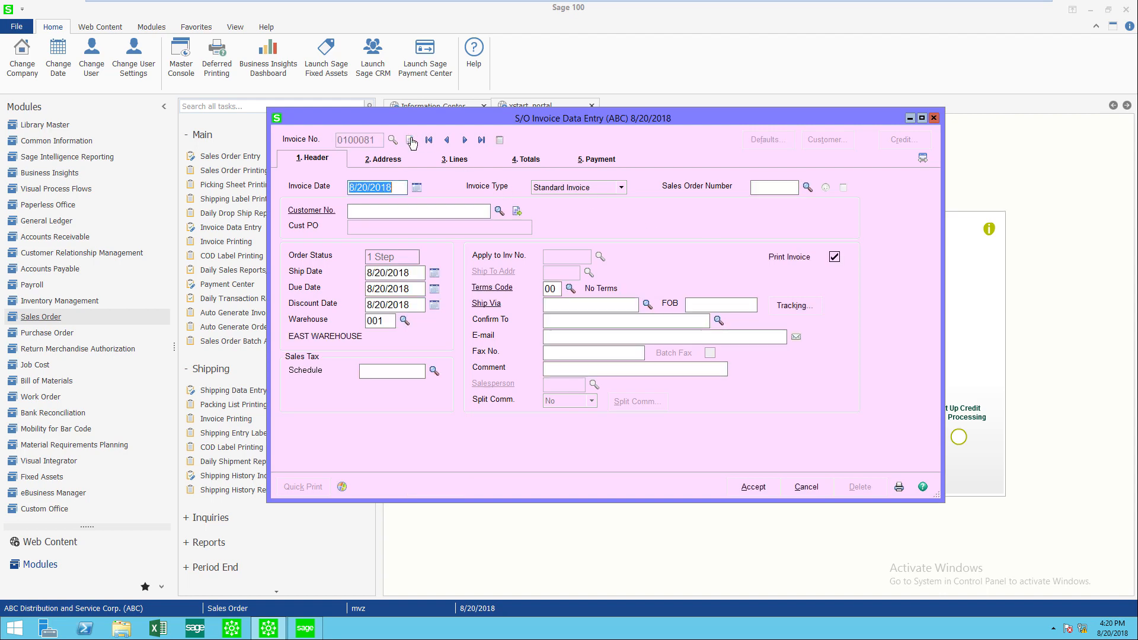
pyautogui.click(807, 188)
pyautogui.moveTo(798, 196); pyautogui.dragTo(793, 299)
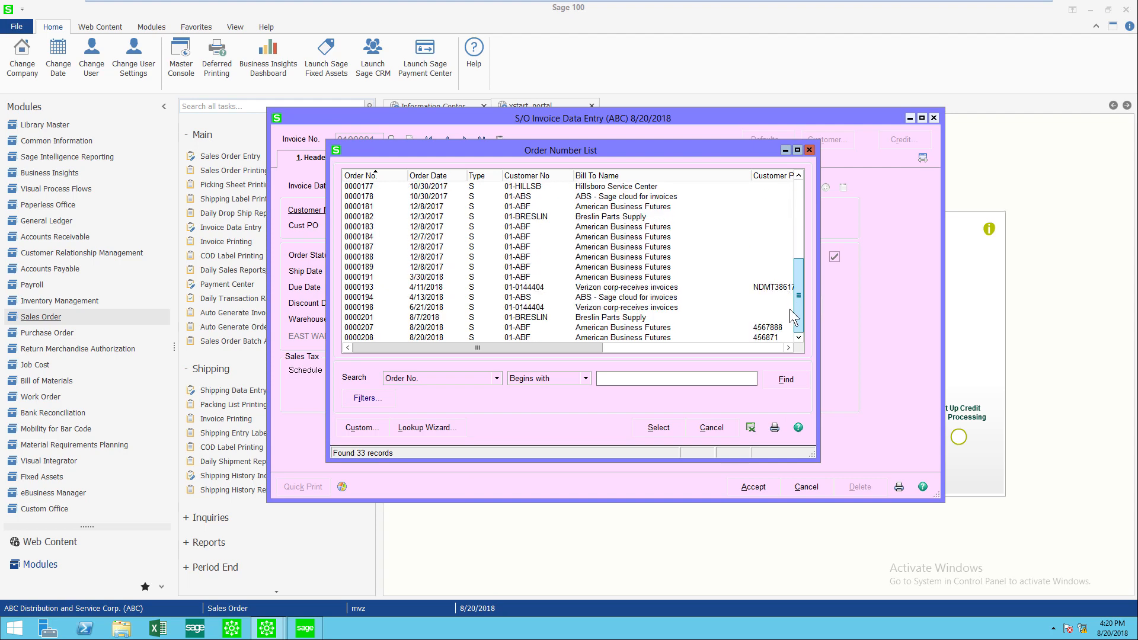
pyautogui.doubleClick(422, 328)
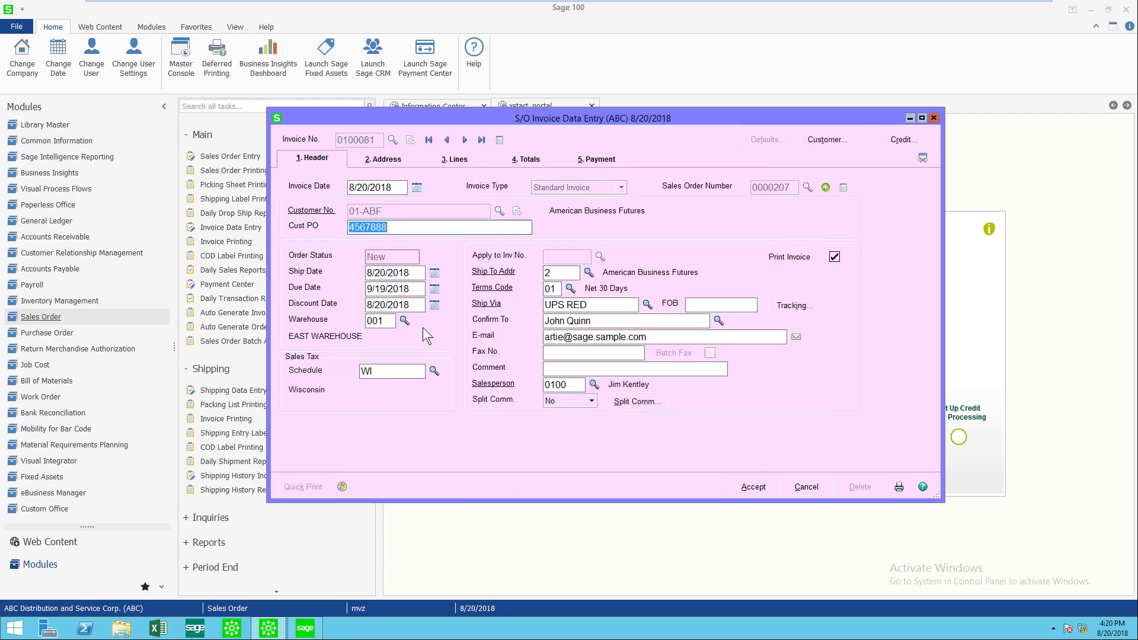
# - Apply sales orders 0000207 and 0000208 to the invoice, marking both as ship complete
pyautogui.click(825, 188)
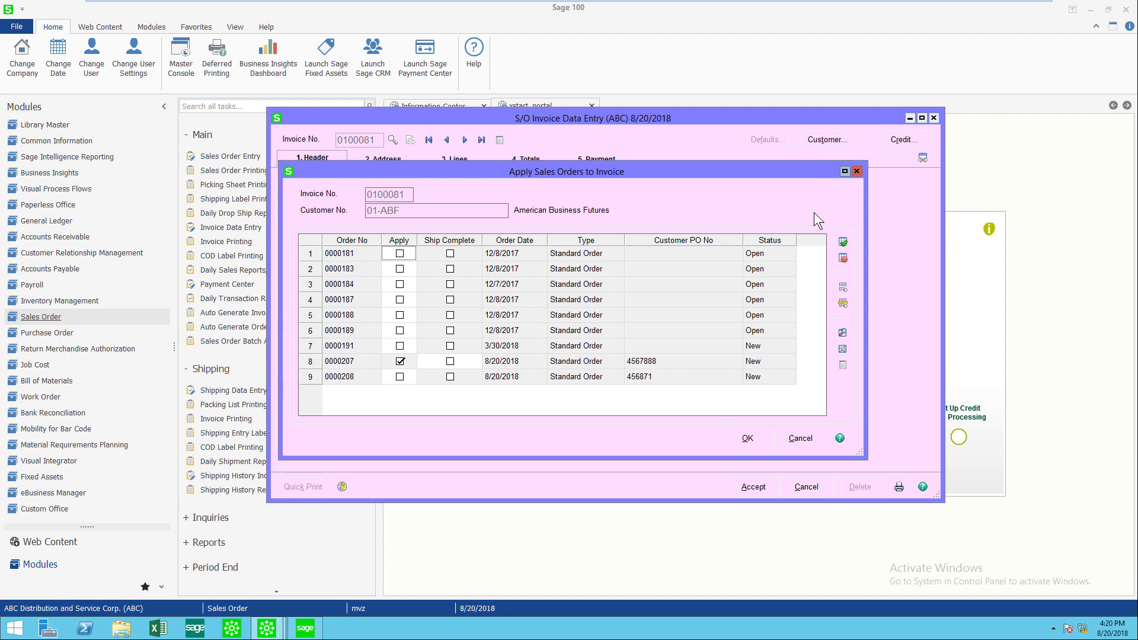
pyautogui.click(399, 377)
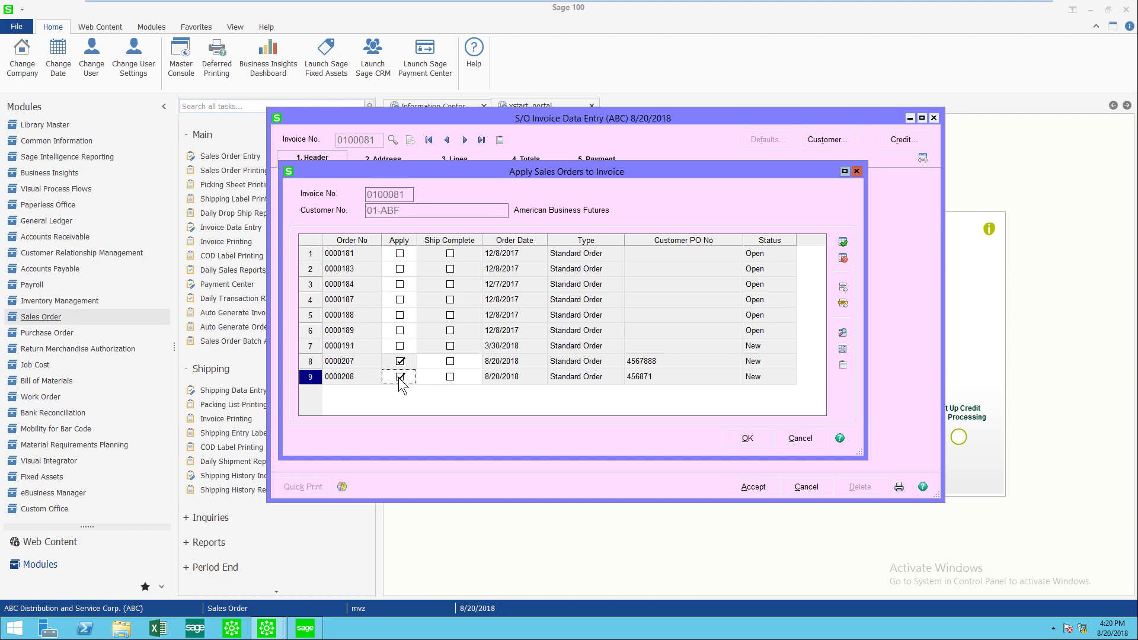
pyautogui.click(450, 361)
pyautogui.click(451, 378)
pyautogui.click(746, 439)
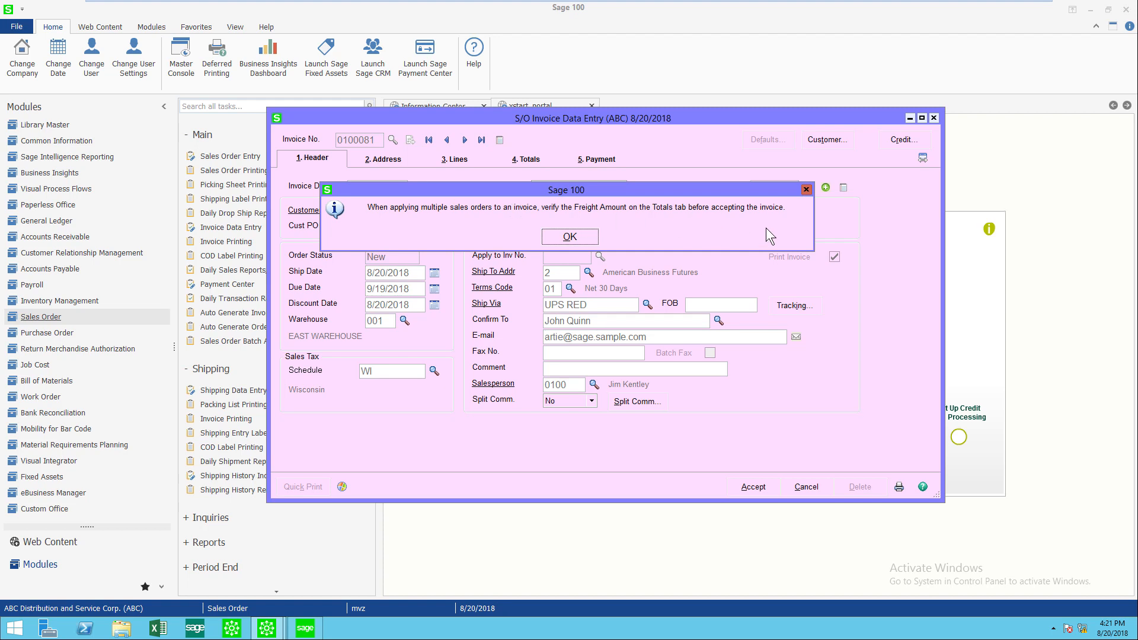
pyautogui.click(570, 244)
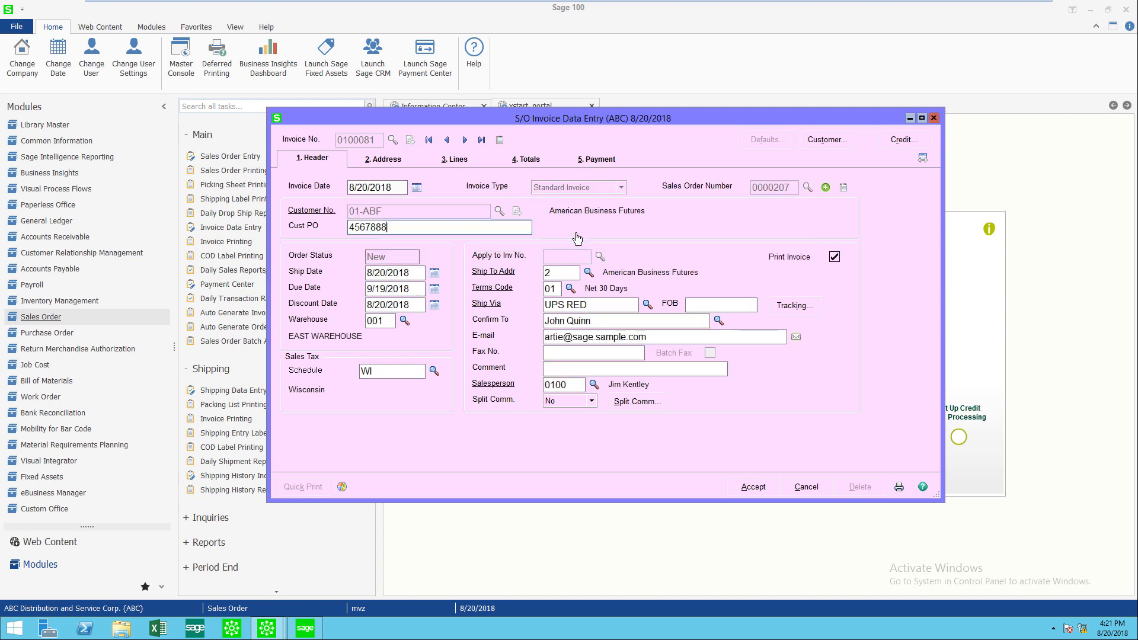
# - Review the combined lines with their SO numbers and customer POs, then accept the invoice
pyautogui.click(461, 162)
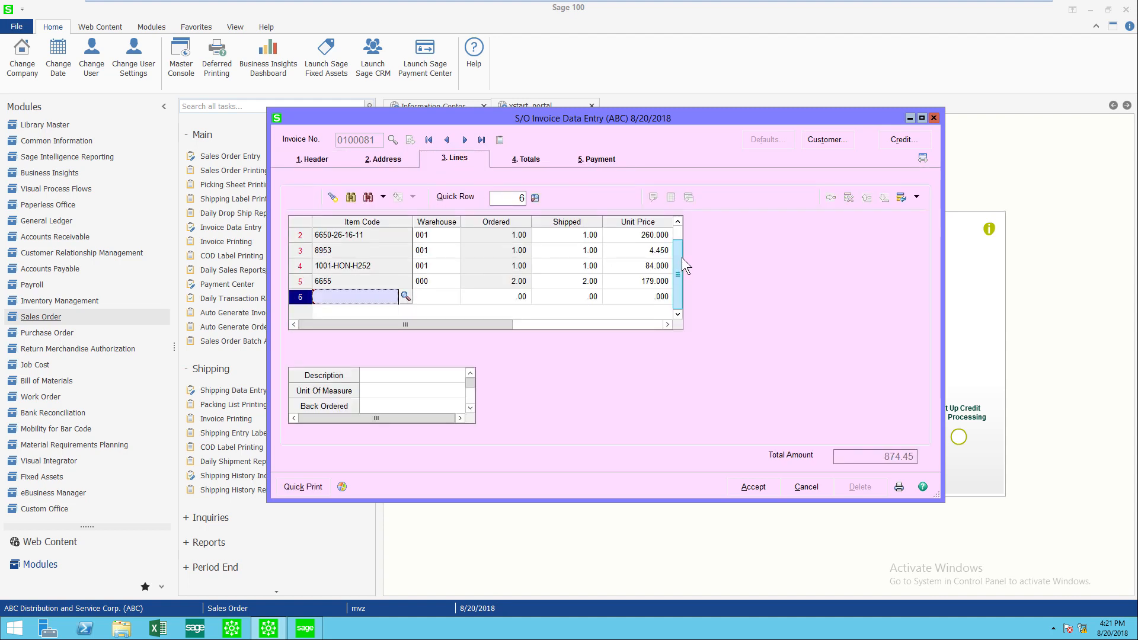
pyautogui.moveTo(682, 260); pyautogui.dragTo(896, 252)
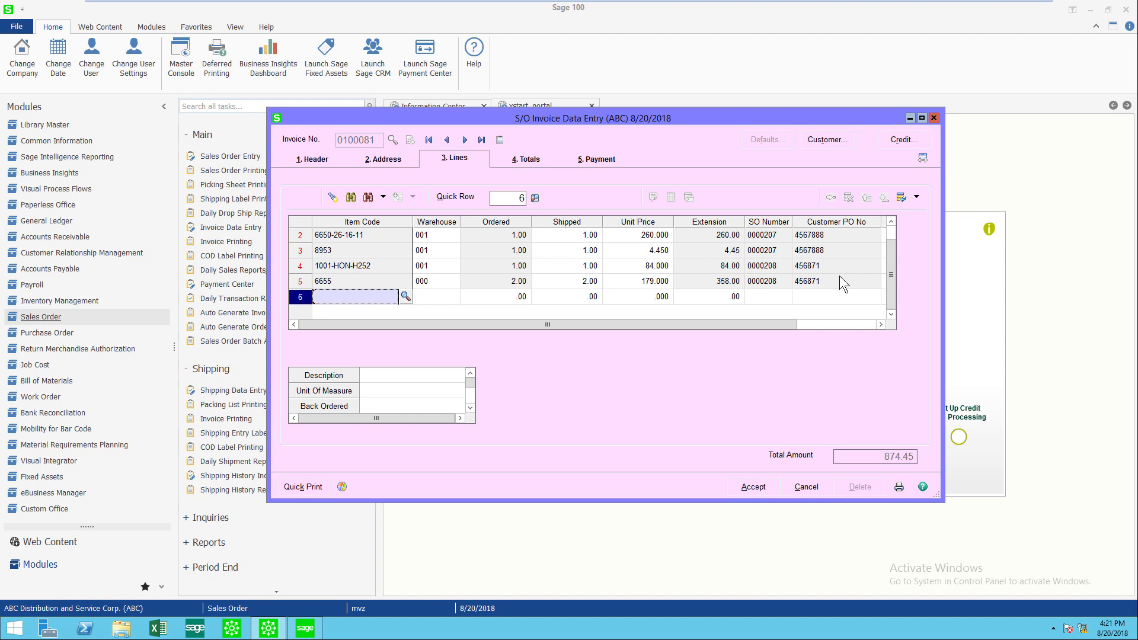
pyautogui.click(761, 492)
# - Save the invoice and preview it with the STANDARD invoice form
pyautogui.click(899, 488)
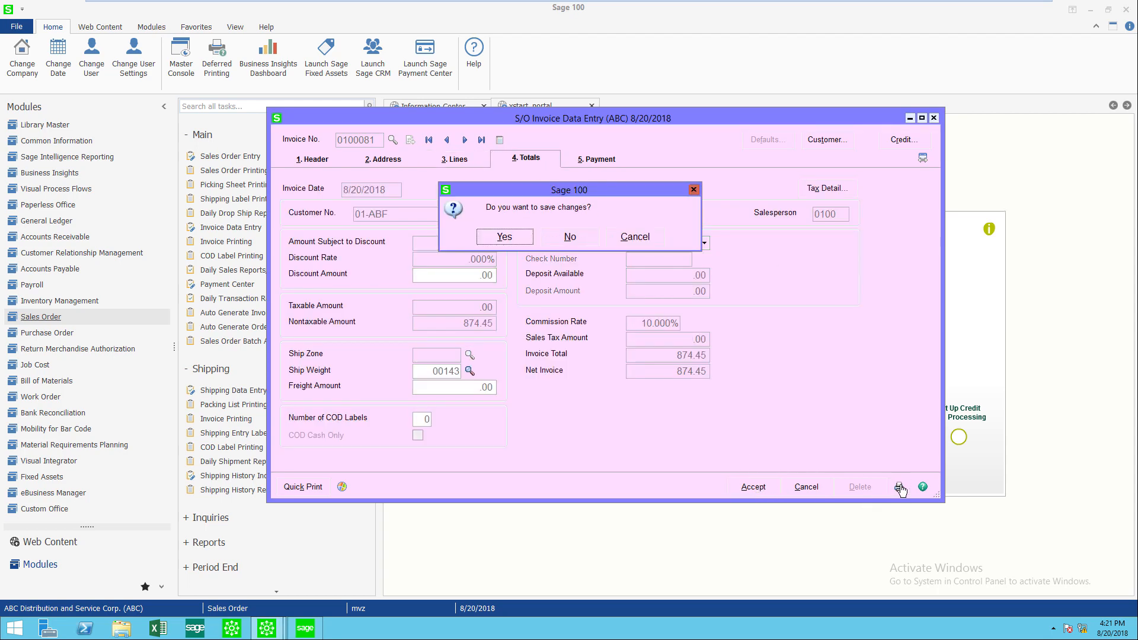
pyautogui.click(516, 240)
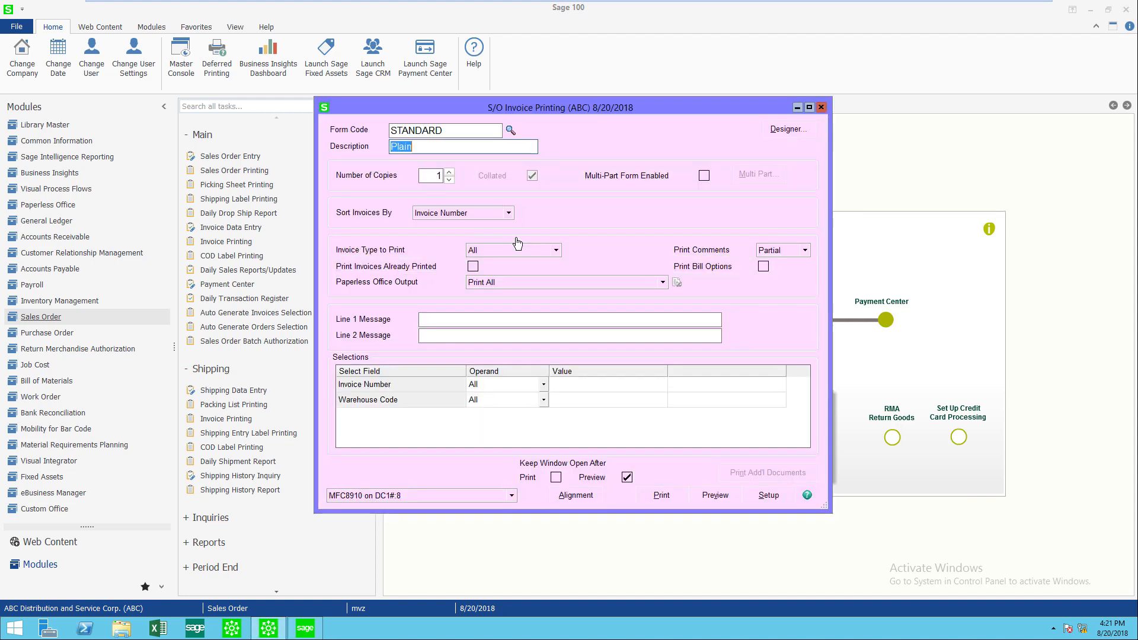
pyautogui.click(713, 496)
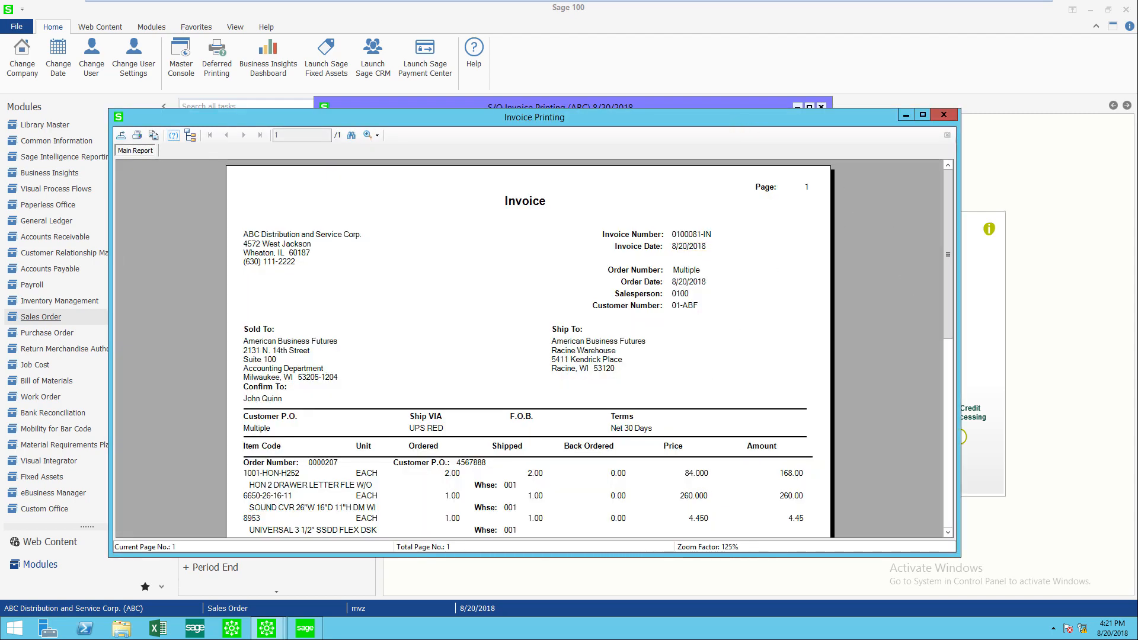
# - Scroll through the invoice preview, then close the preview and the invoice printing window
pyautogui.moveTo(533, 117); pyautogui.dragTo(539, 41)
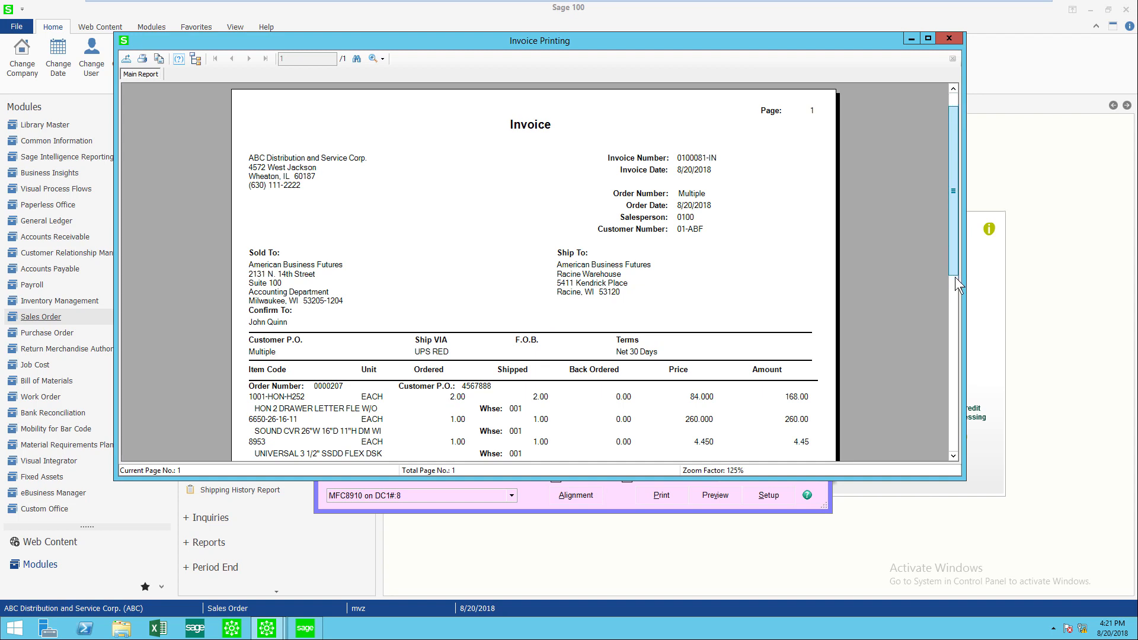
pyautogui.scroll(-3, 955, 289)
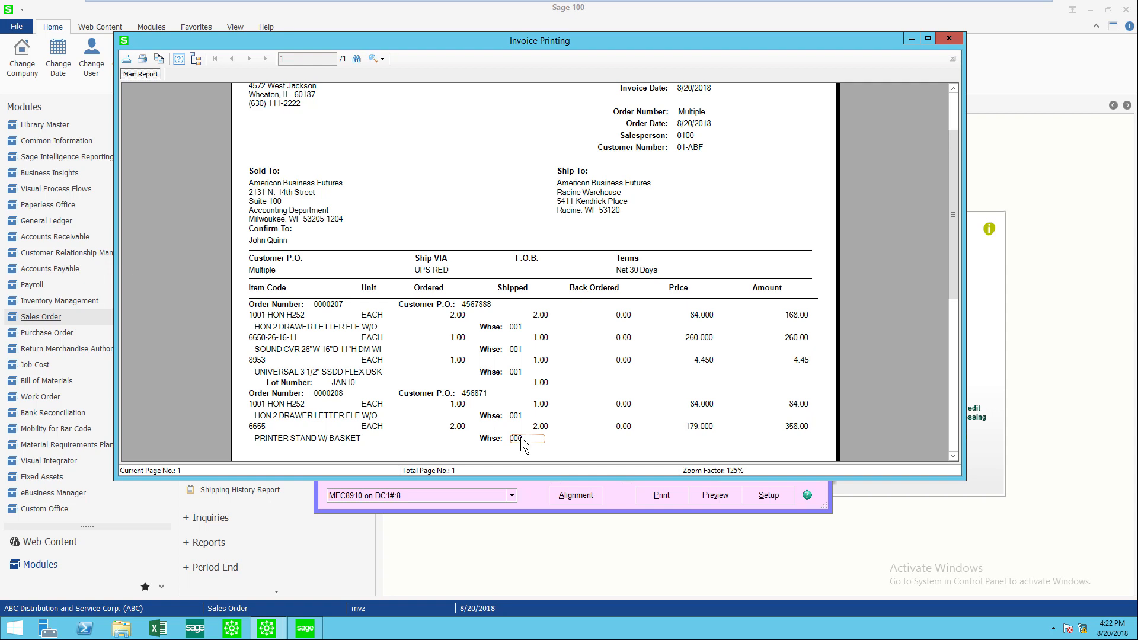
pyautogui.click(948, 38)
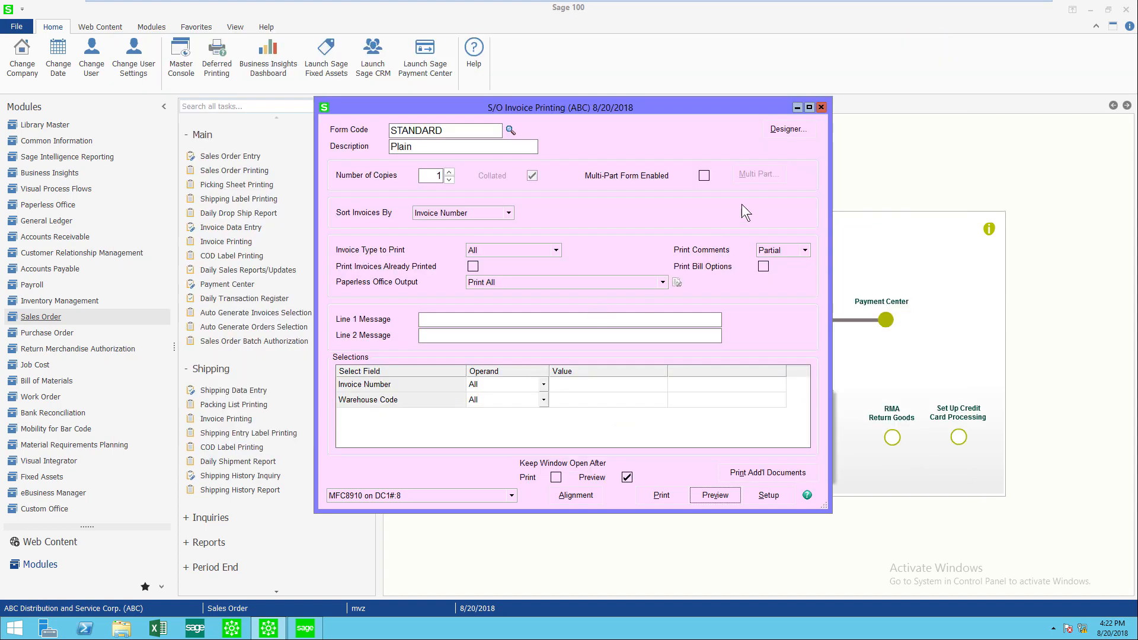
pyautogui.click(821, 108)
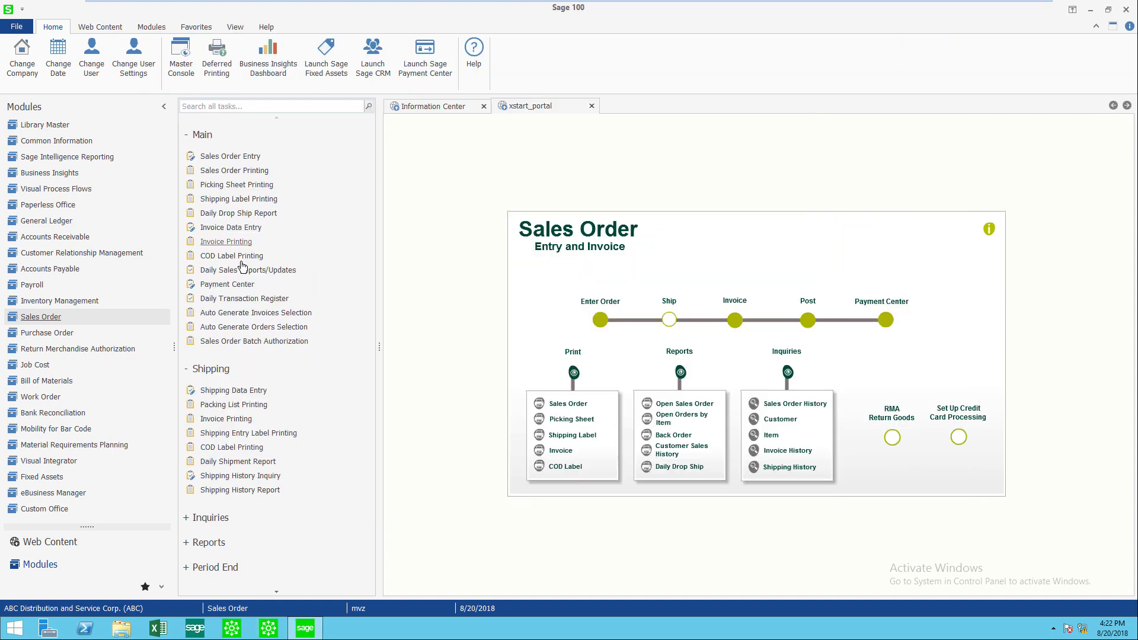
# - Print the Daily Sales Order Sales Journal for 8/20/2018, including the Gross Profit Journal
pyautogui.click(237, 272)
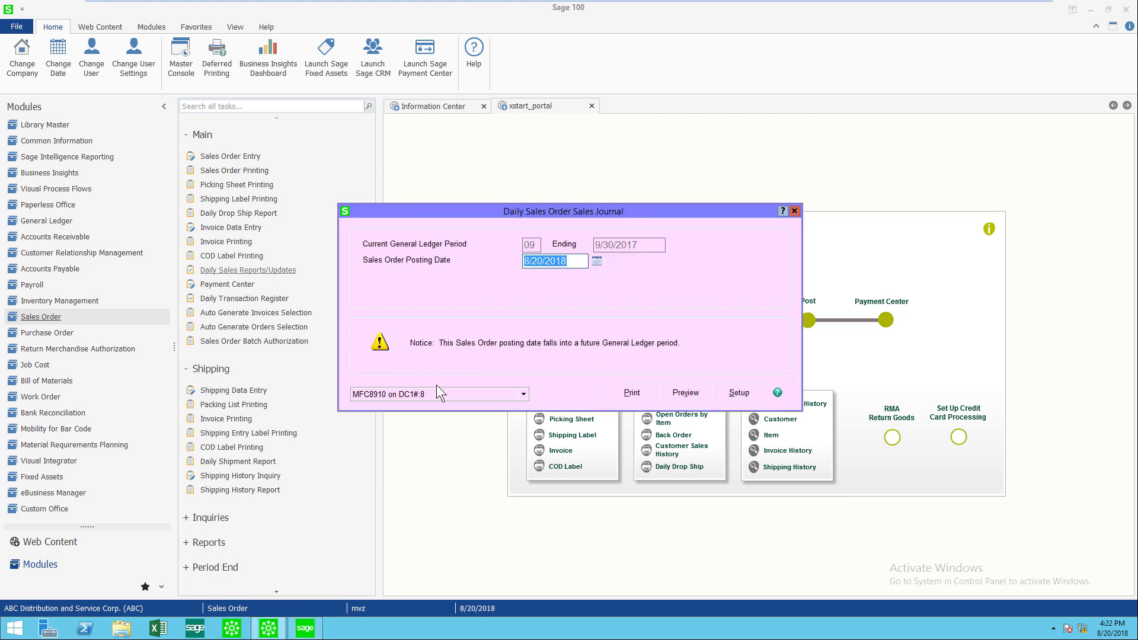
pyautogui.click(635, 398)
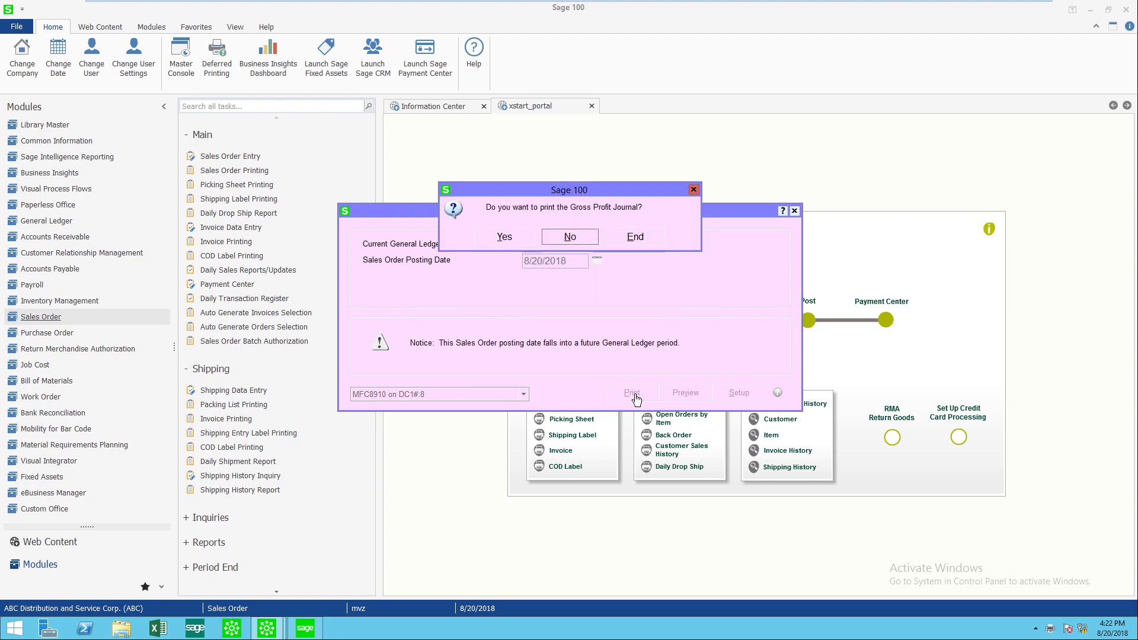
pyautogui.click(504, 237)
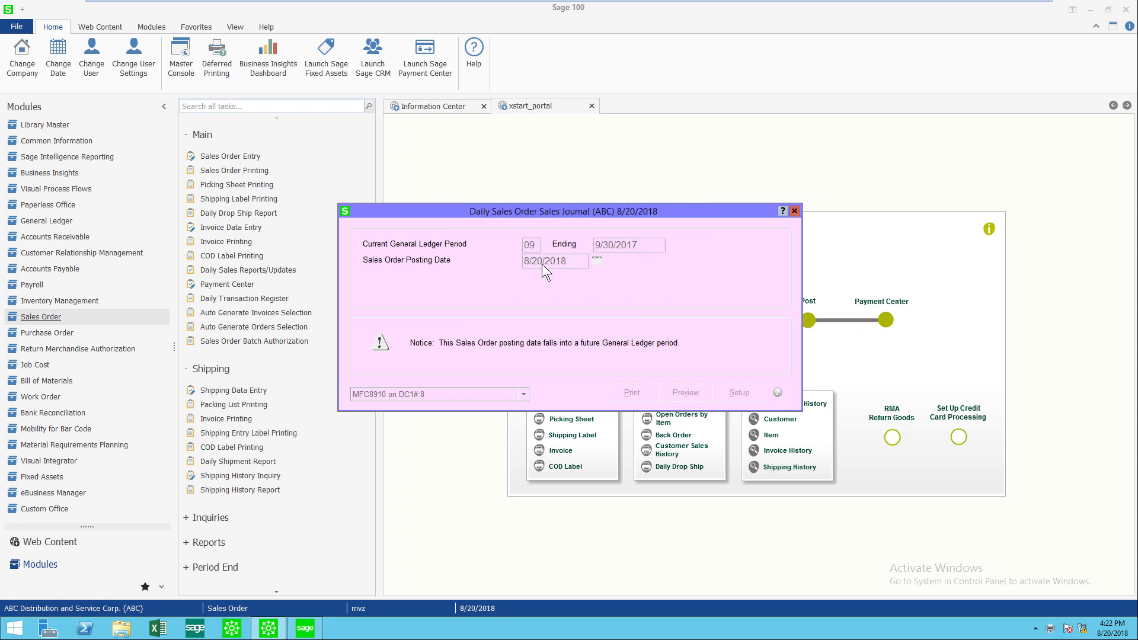
pyautogui.click(568, 238)
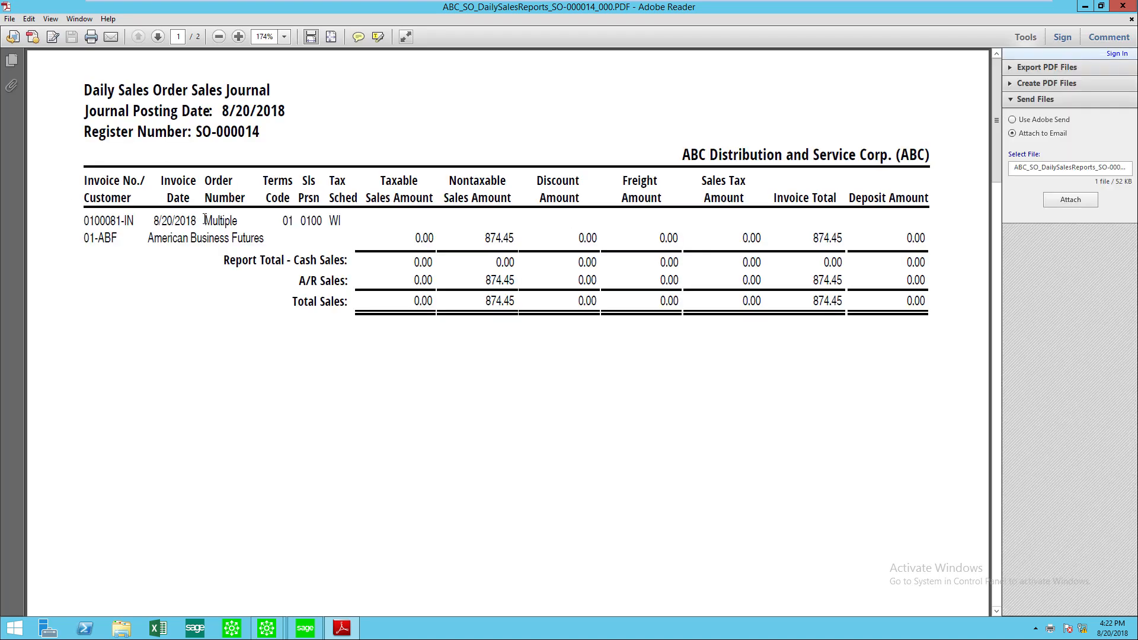
# - Examine the order numbers on the sales journal and gross profit journal pages
pyautogui.moveTo(205, 220); pyautogui.dragTo(238, 220)
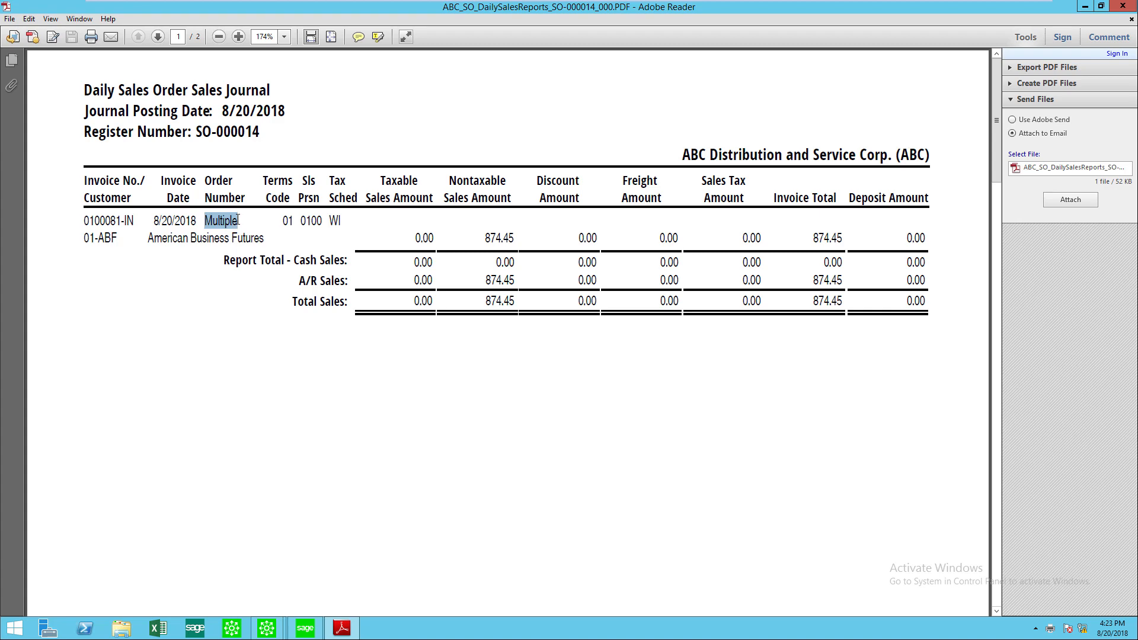
pyautogui.click(159, 37)
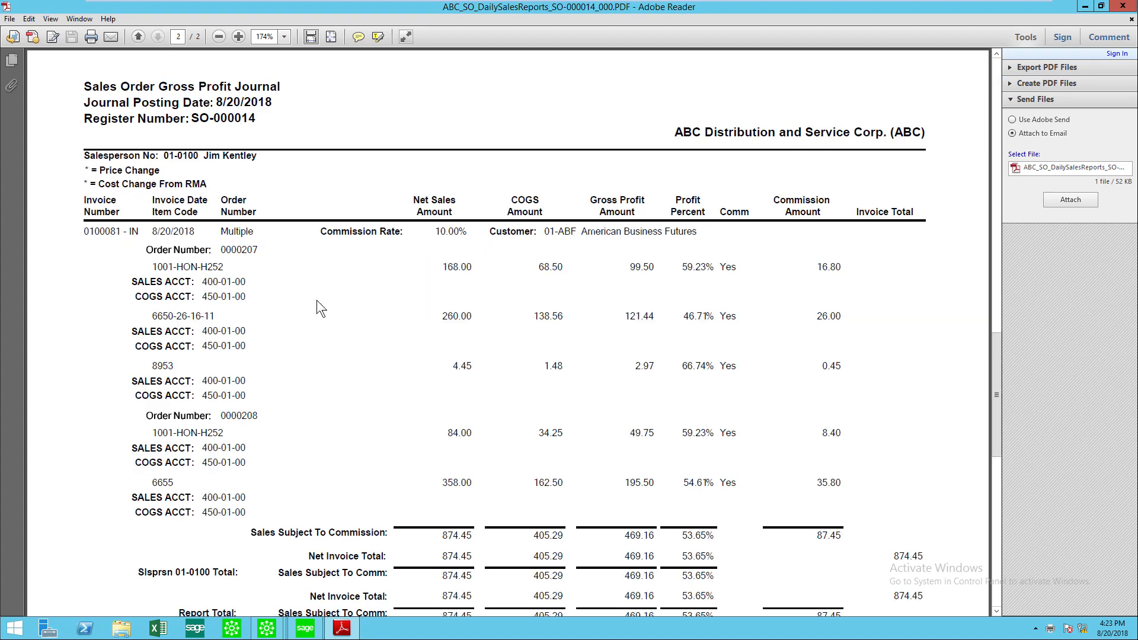
pyautogui.moveTo(225, 249); pyautogui.dragTo(256, 248)
pyautogui.moveTo(221, 416); pyautogui.dragTo(263, 413)
# - Close the journal PDF and update the Daily Sales Order Sales Journal
pyautogui.click(1123, 7)
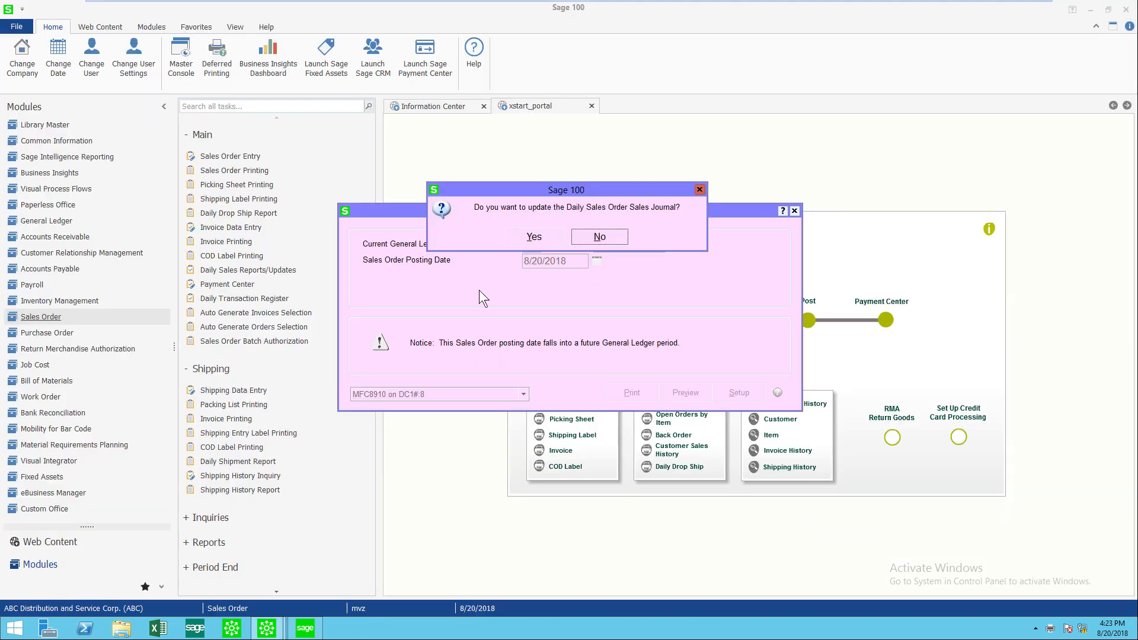
pyautogui.click(531, 239)
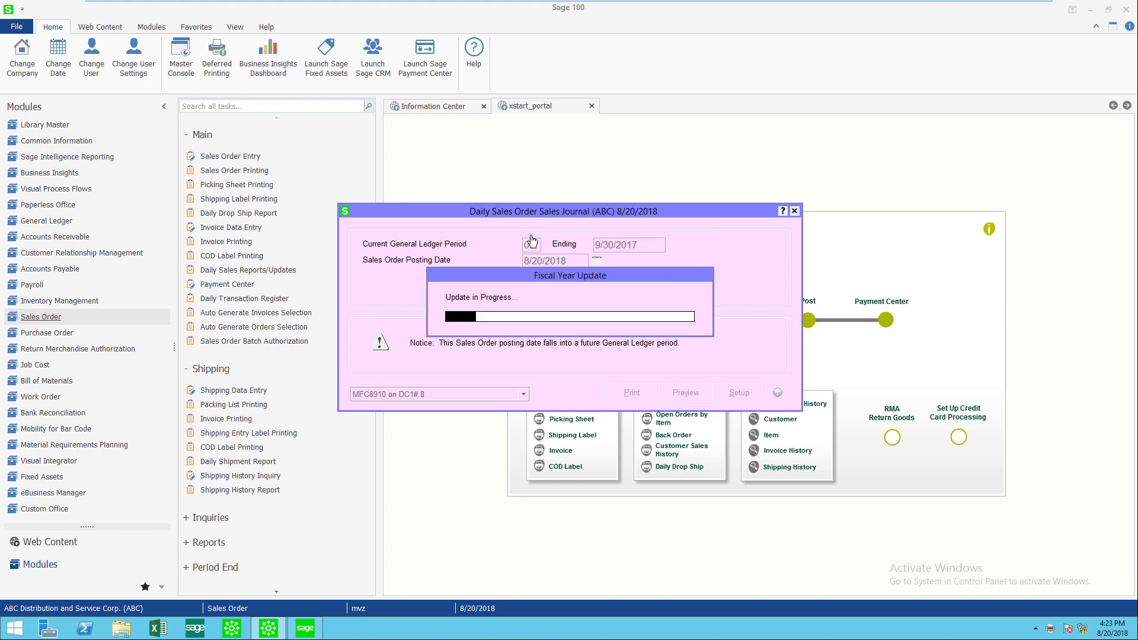
pyautogui.click(533, 238)
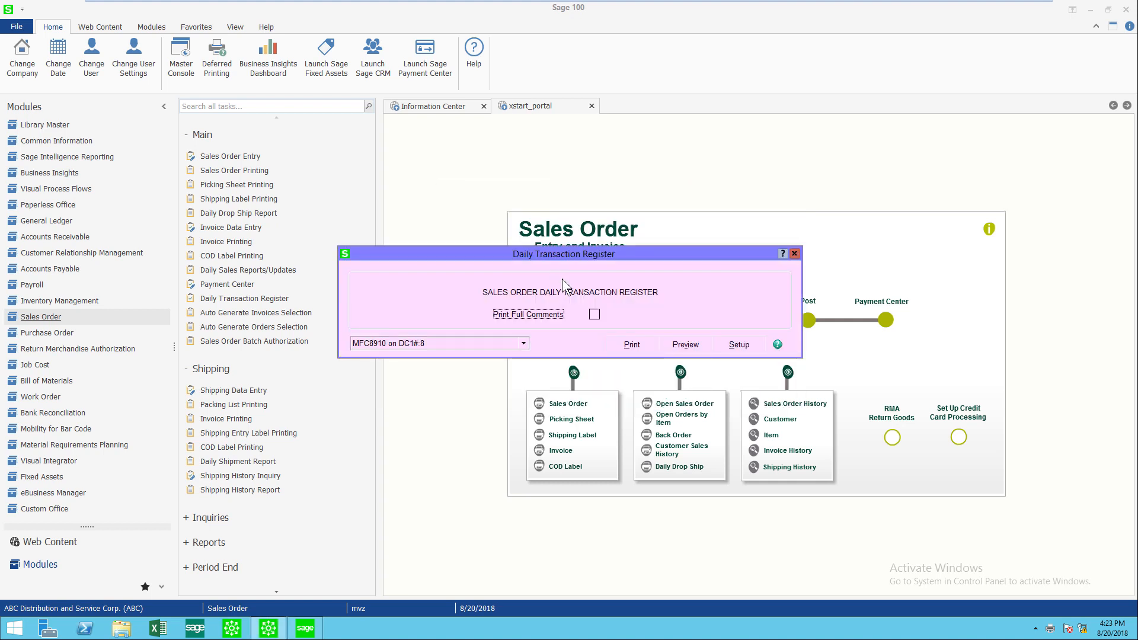
# - Print the Daily Transaction Register, close it, and update the register
pyautogui.click(631, 346)
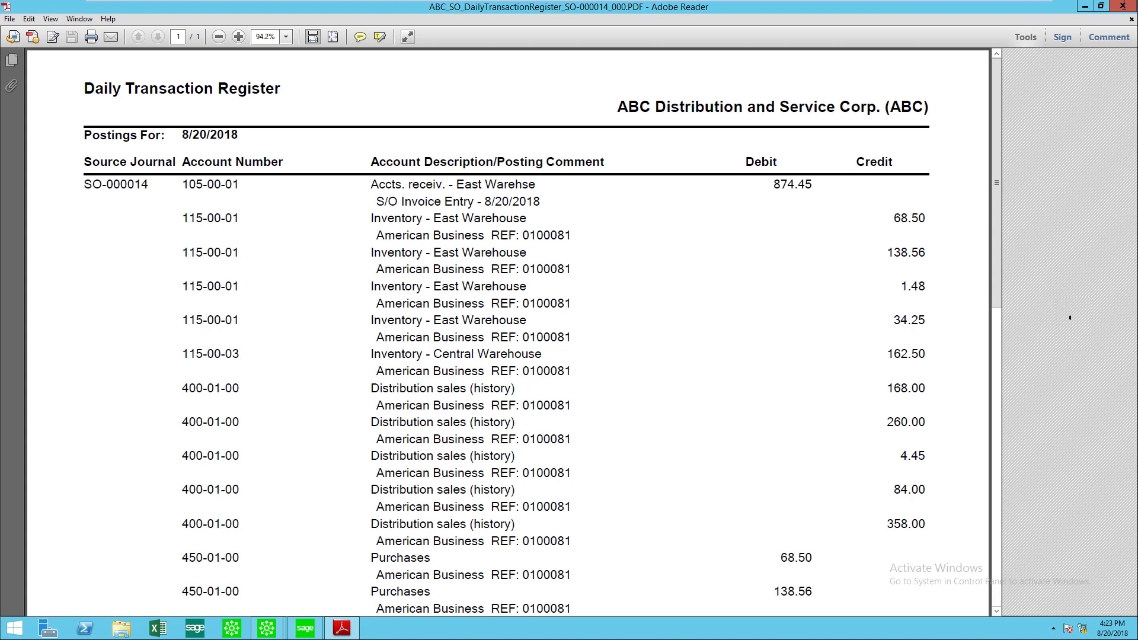
pyautogui.click(1122, 6)
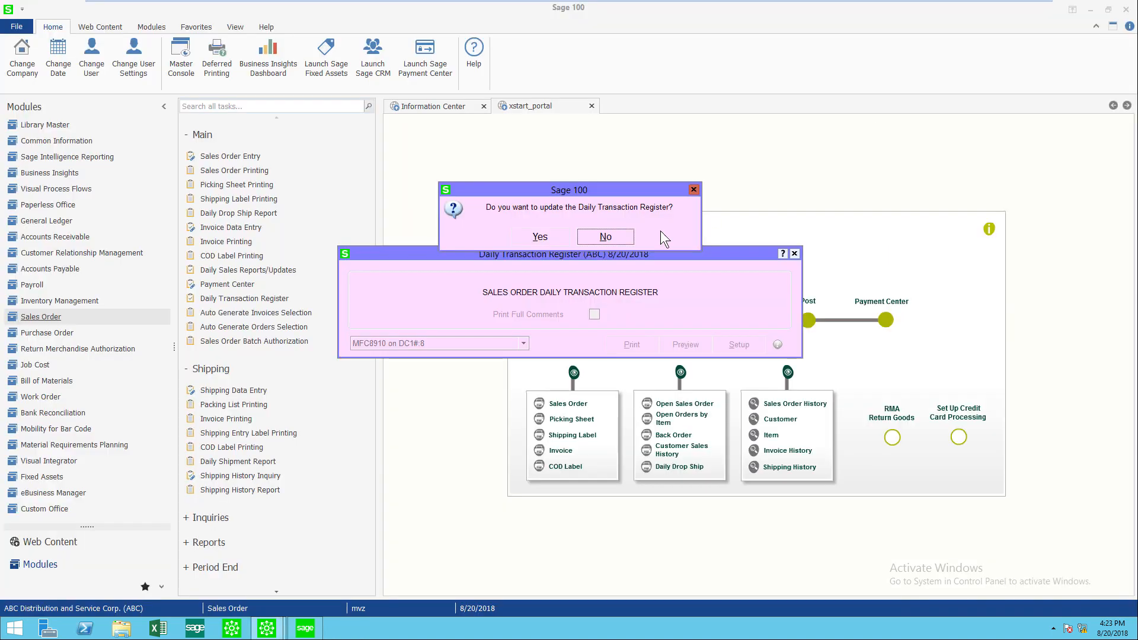
pyautogui.click(540, 240)
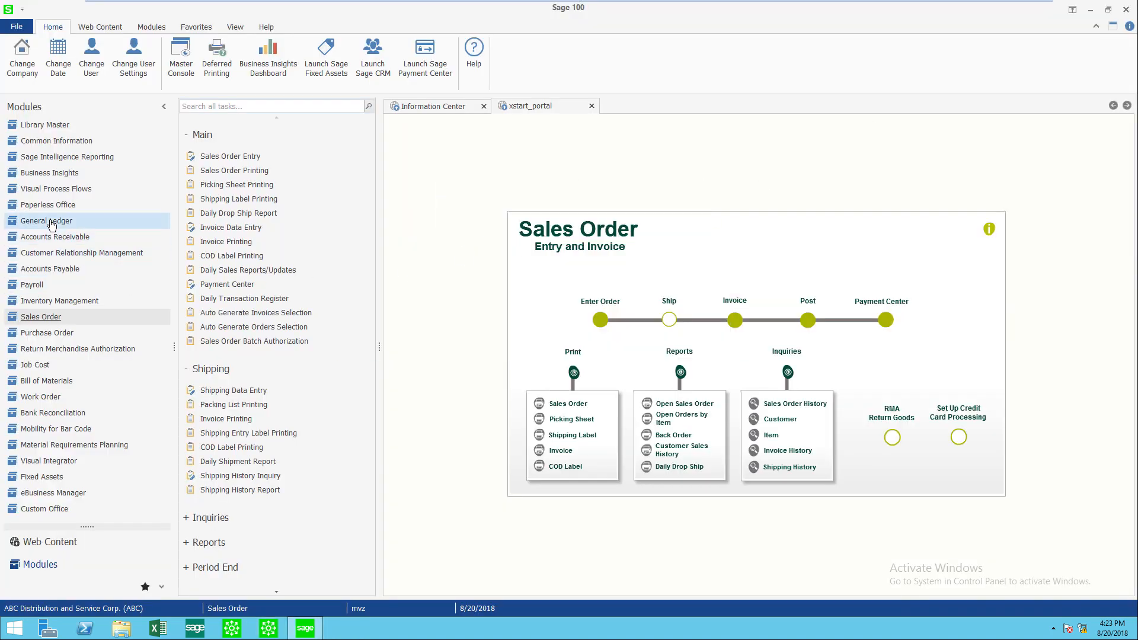
# - Open invoice 0100081 in A/R Invoice History Inquiry and review its lines and applied sales orders
pyautogui.click(53, 237)
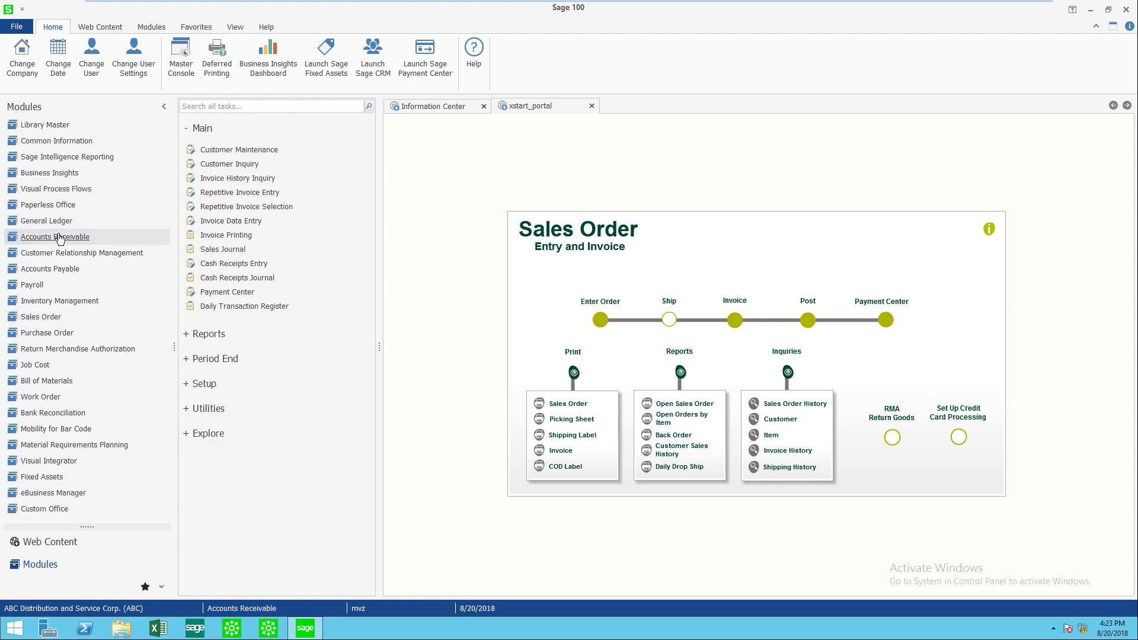
pyautogui.click(234, 181)
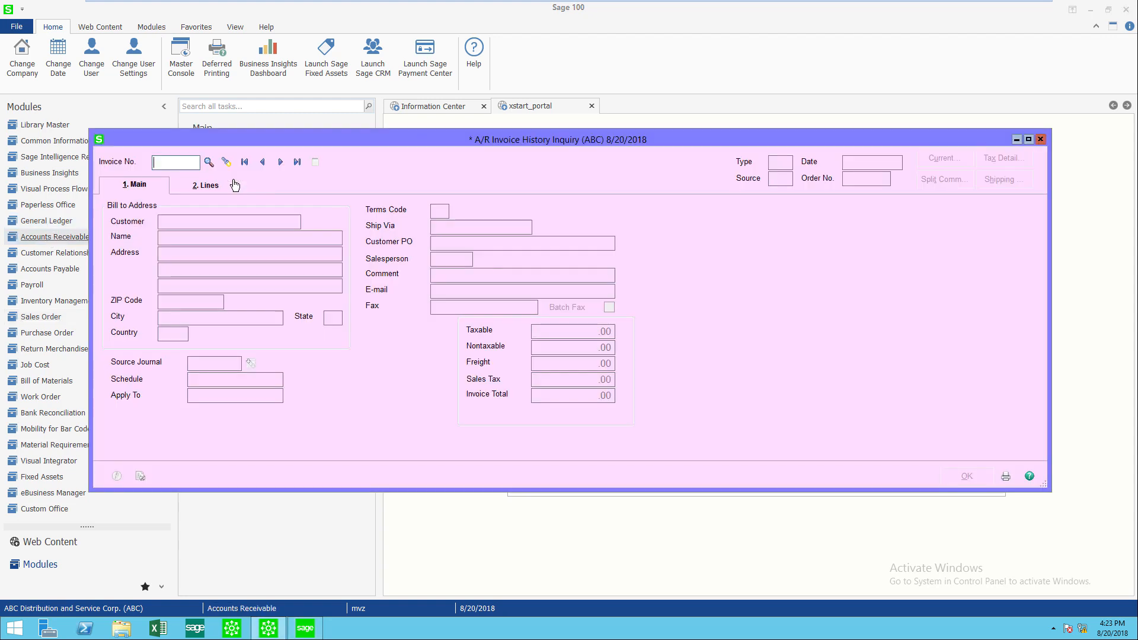
pyautogui.click(209, 161)
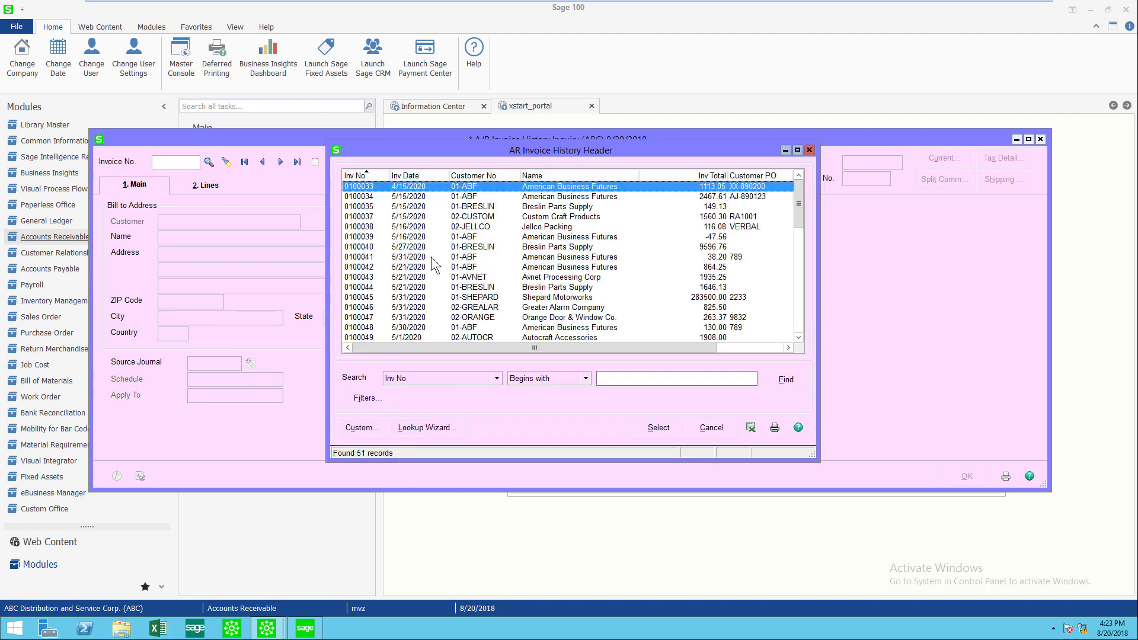
pyautogui.click(356, 177)
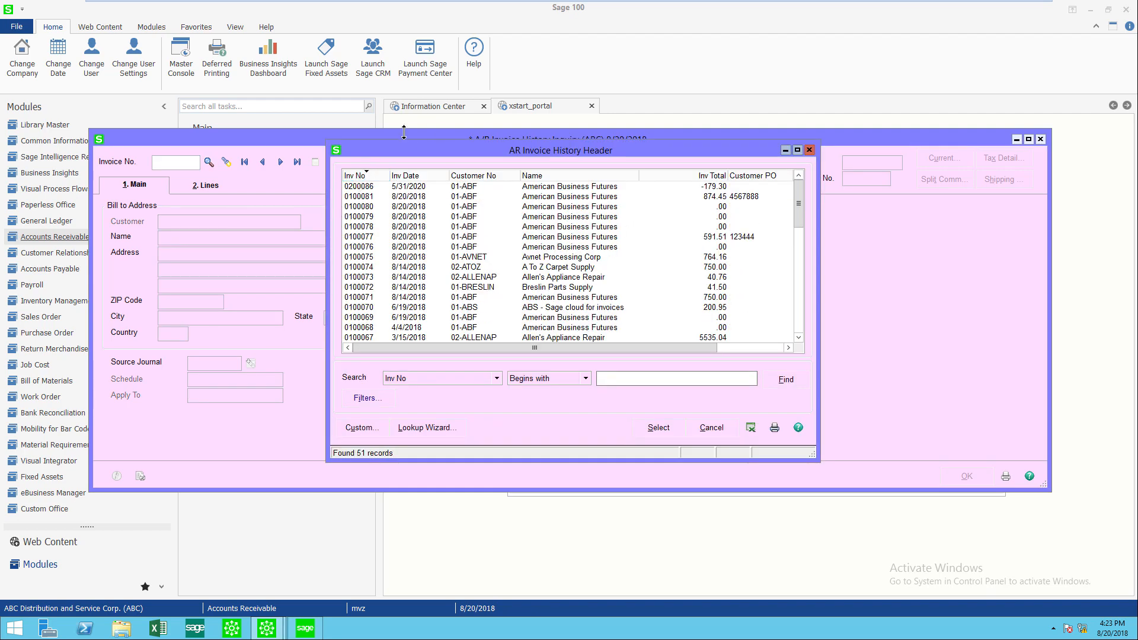
pyautogui.doubleClick(363, 194)
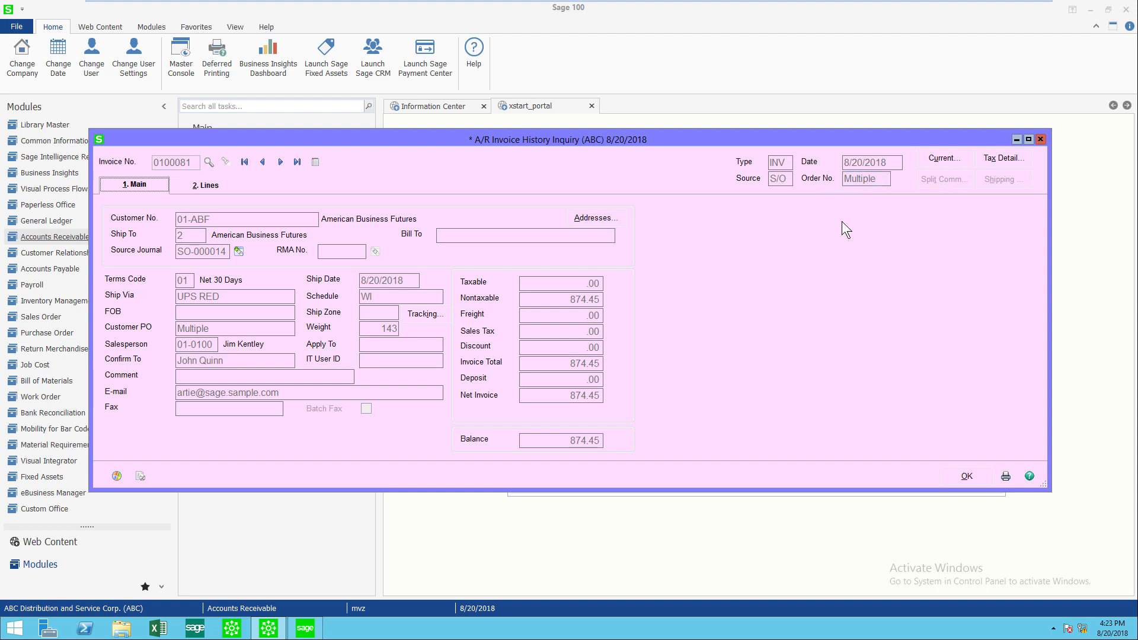
pyautogui.click(209, 186)
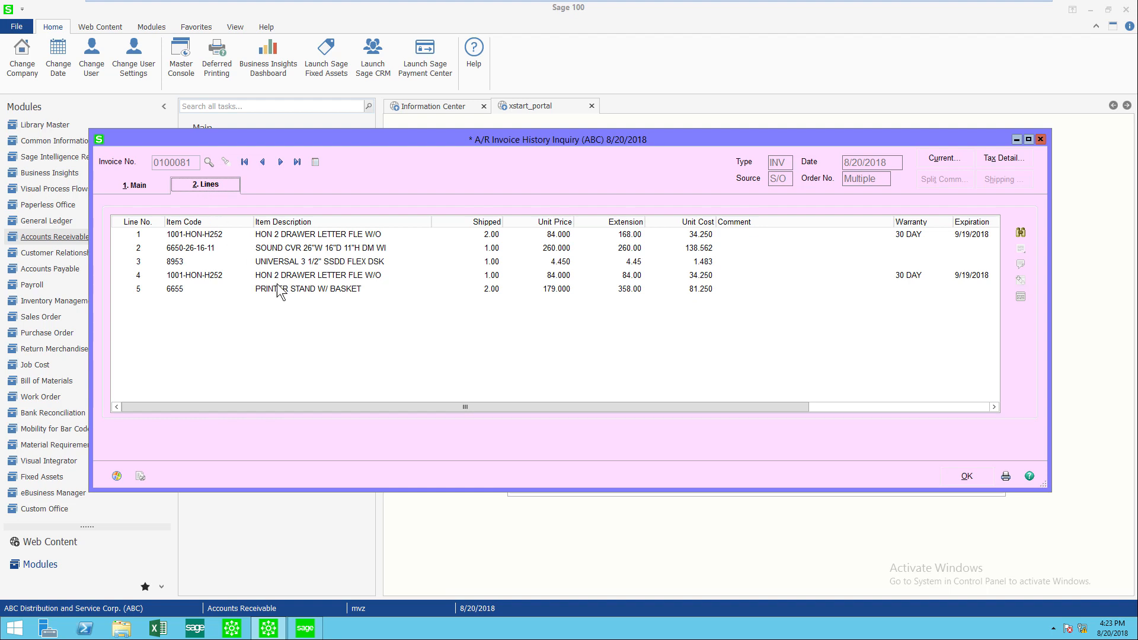
pyautogui.moveTo(798, 405); pyautogui.dragTo(975, 388)
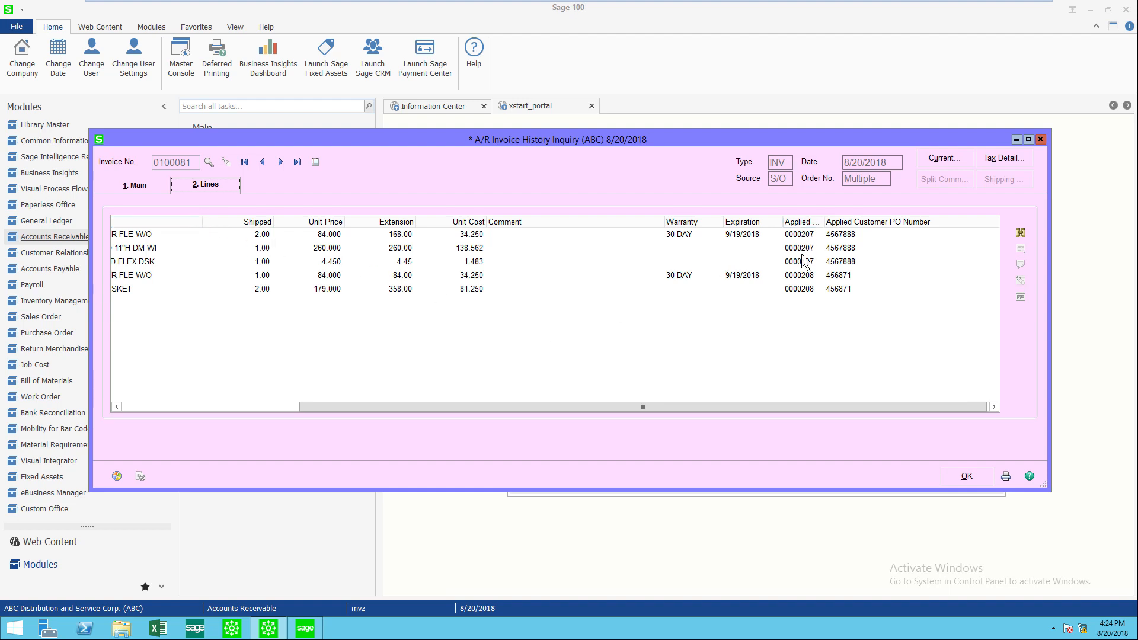
# - Widen the applied sales order column and scroll across the invoice lines to review their applied sales order and customer PO numbers
pyautogui.moveTo(819, 228); pyautogui.dragTo(885, 225)
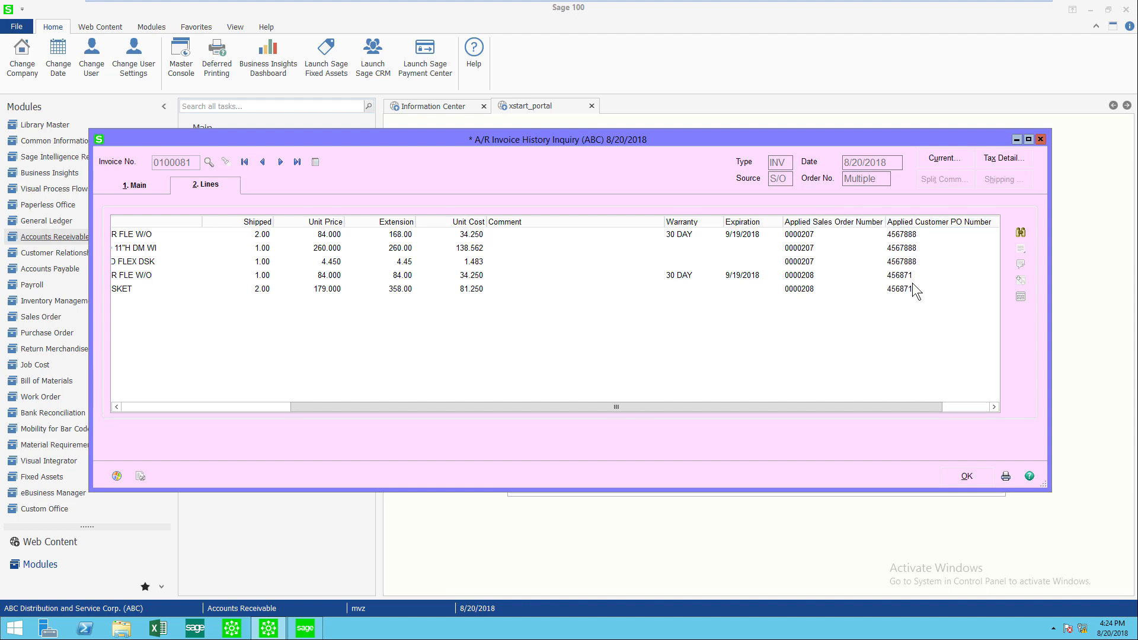
pyautogui.moveTo(741, 408); pyautogui.dragTo(573, 403)
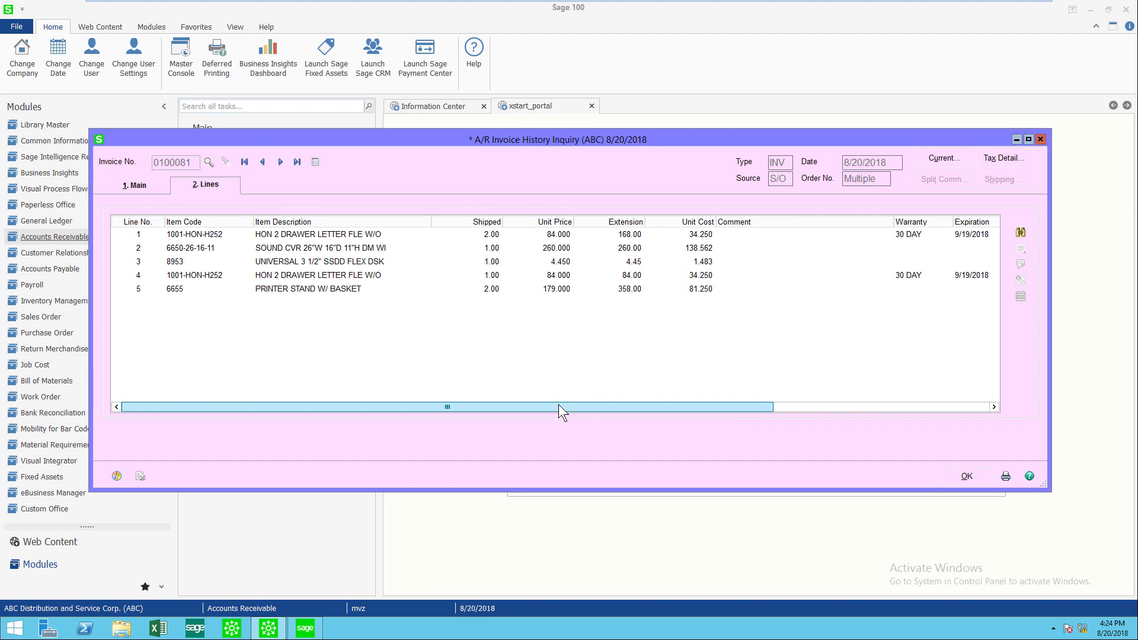
pyautogui.moveTo(558, 404); pyautogui.dragTo(745, 422)
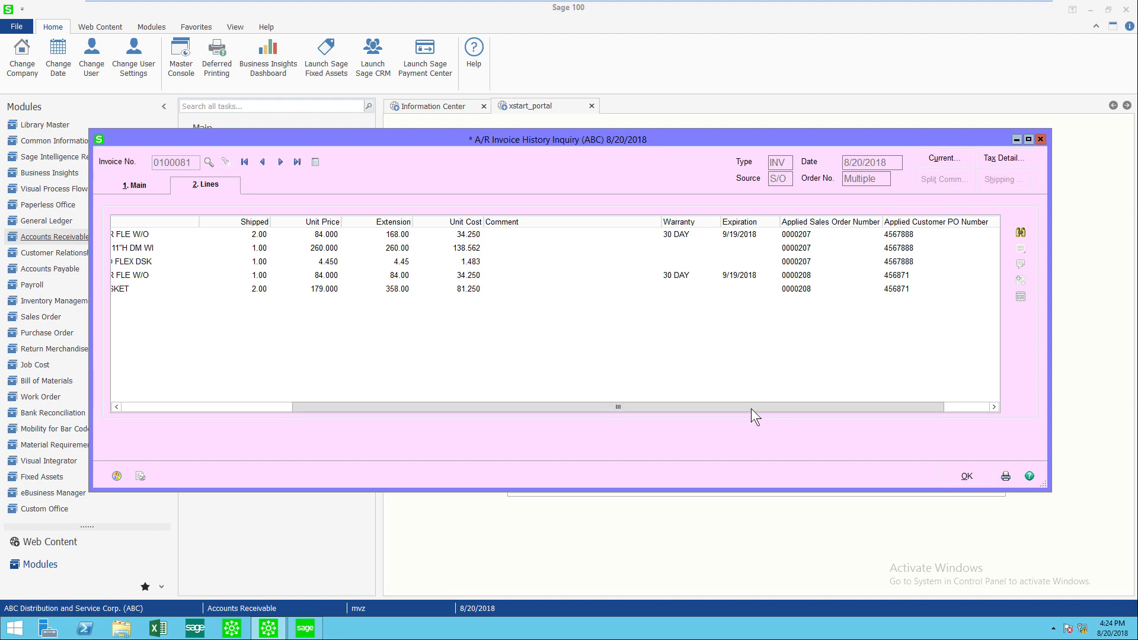
pyautogui.moveTo(751, 406); pyautogui.dragTo(711, 296)
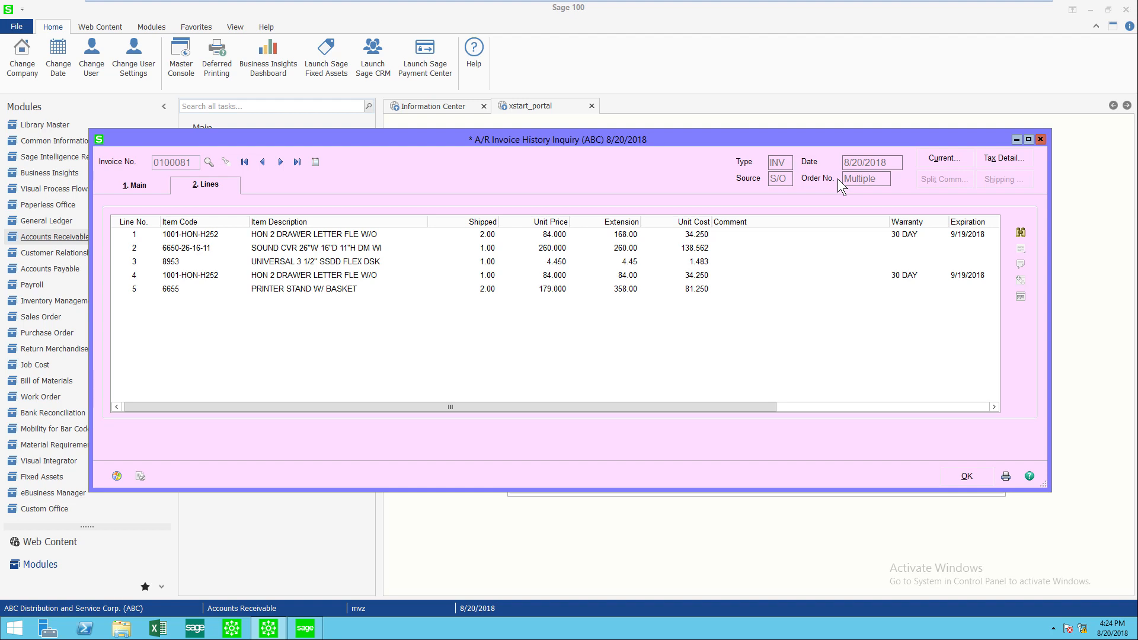
# - Close the A/R Invoice History Inquiry and open the Sales Order module's task list
pyautogui.click(1041, 139)
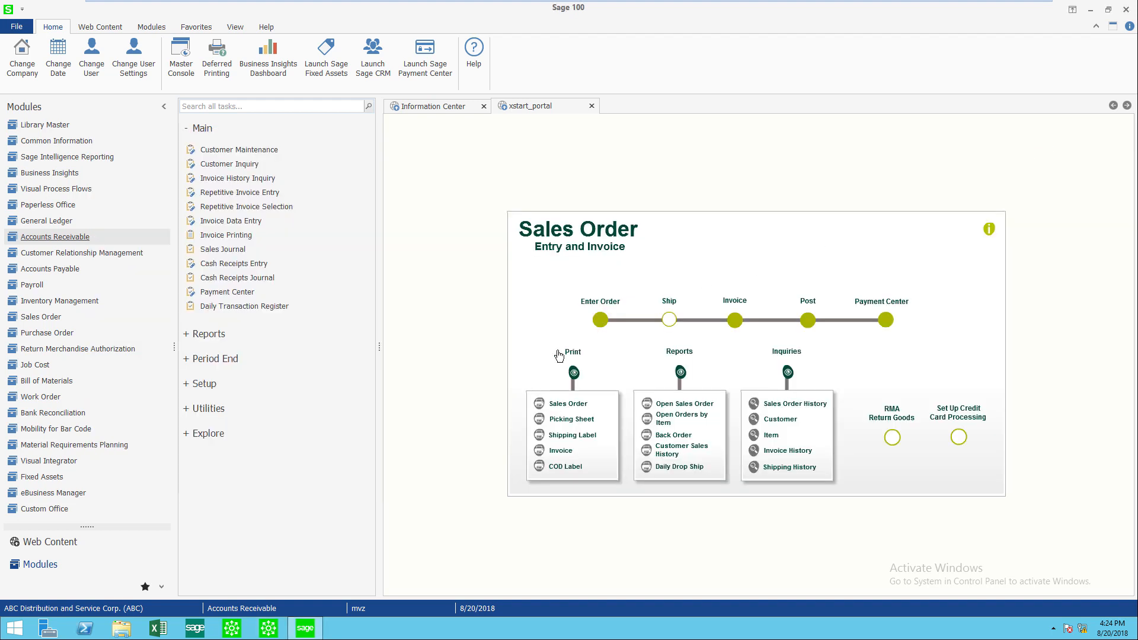
pyautogui.click(60, 318)
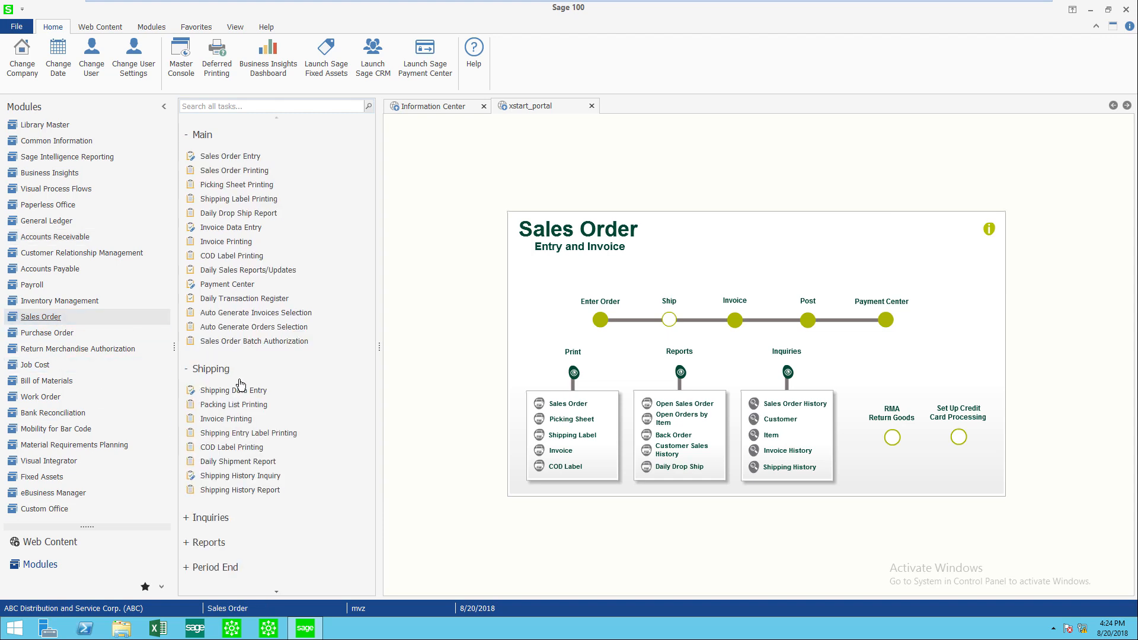